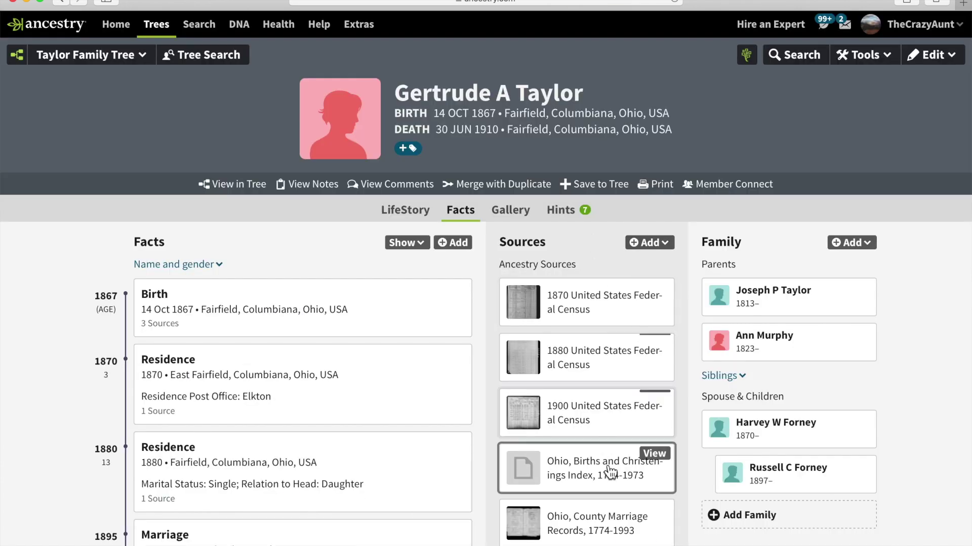
# Step: Open the full record behind the 1870 United States Federal Census source and review its details and household members
pyautogui.moveTo(649, 296)
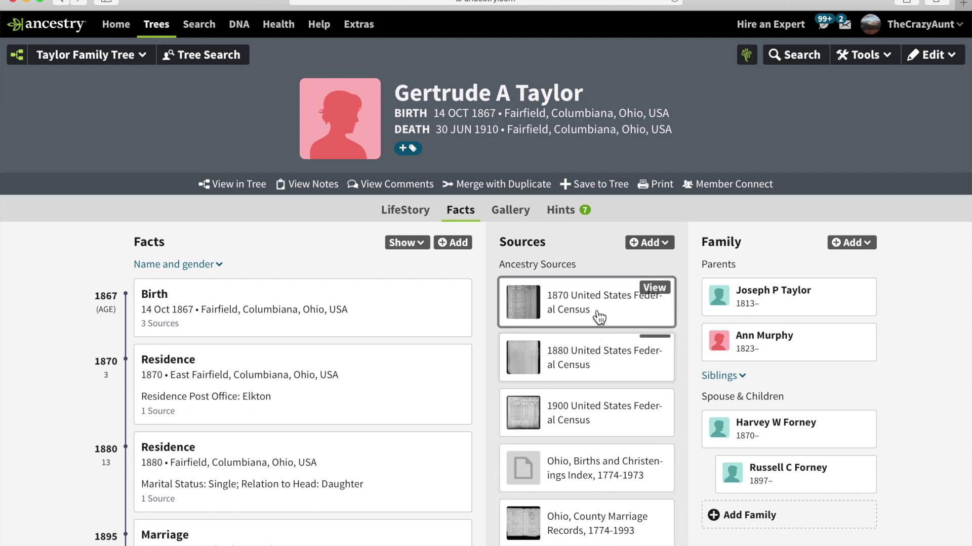
pyautogui.click(654, 290)
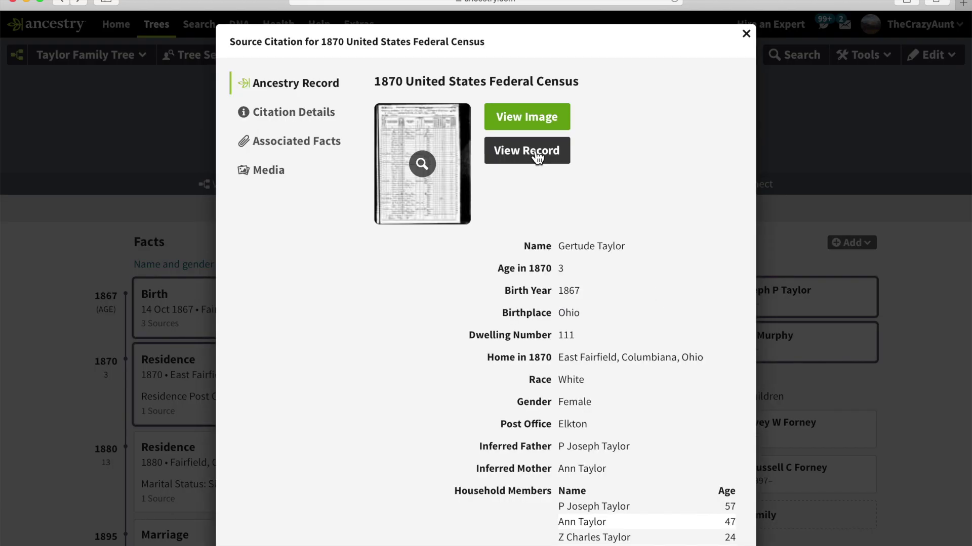
pyautogui.click(535, 153)
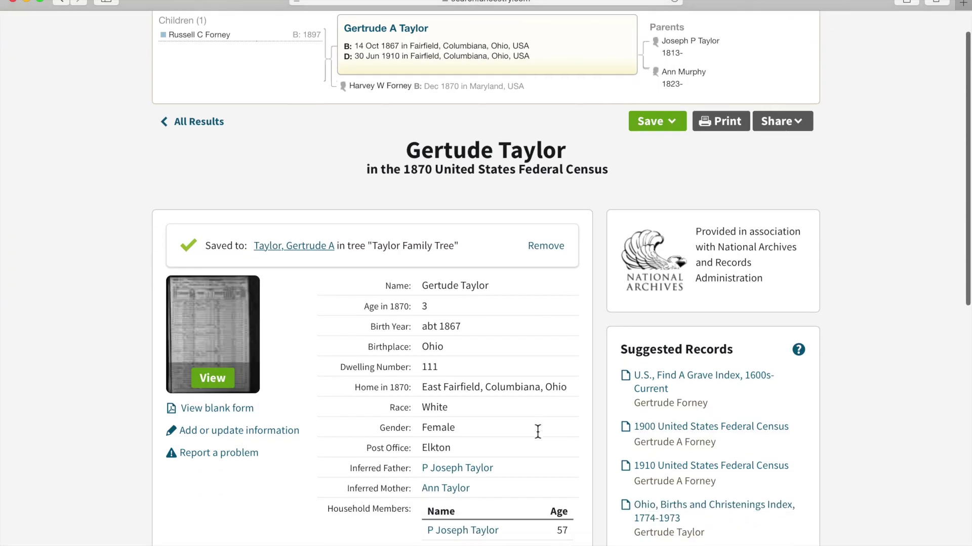
pyautogui.scroll(-3, 538, 430)
pyautogui.scroll(-2, 538, 430)
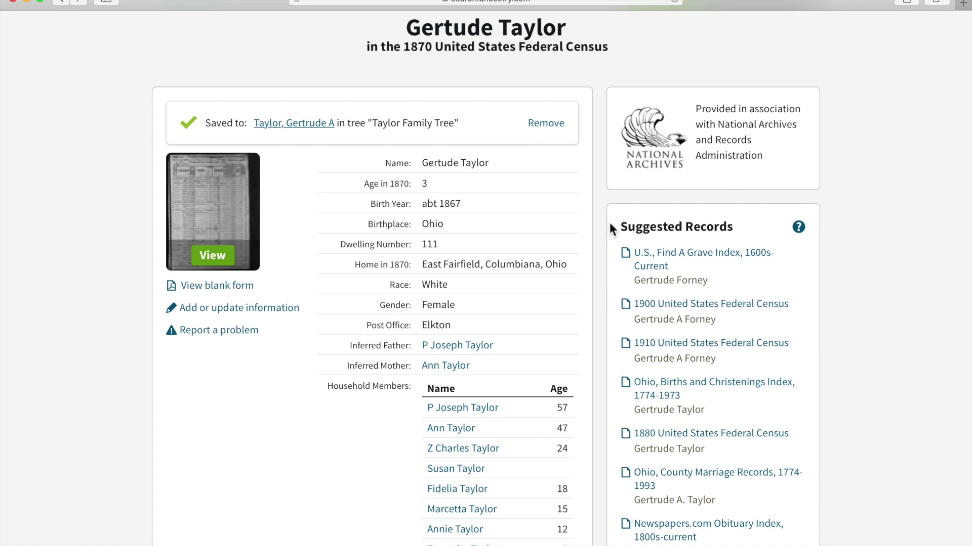
# Step: View the suggested U.S., Find A Grave Index and 1900 United States Federal Census records from the 1870 census record
pyautogui.click(694, 253)
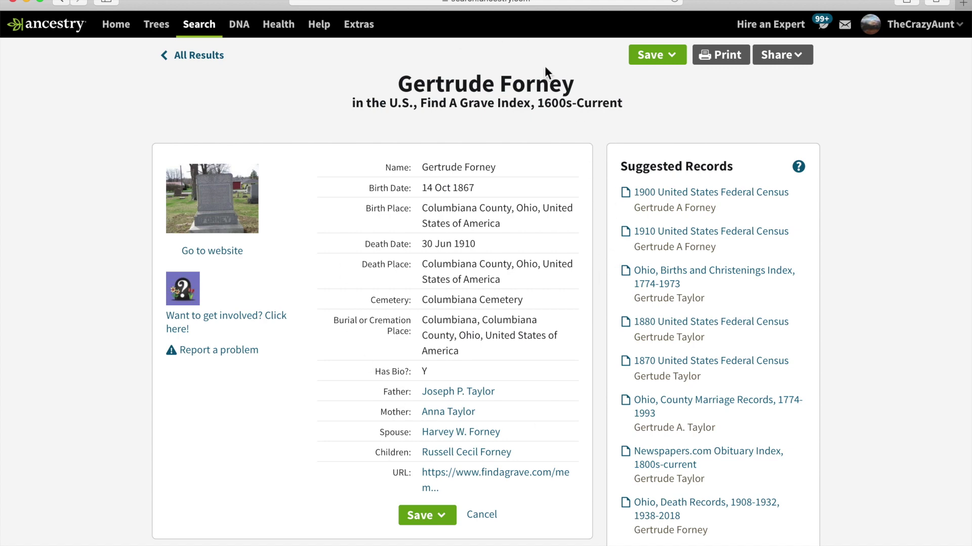
pyautogui.click(60, 2)
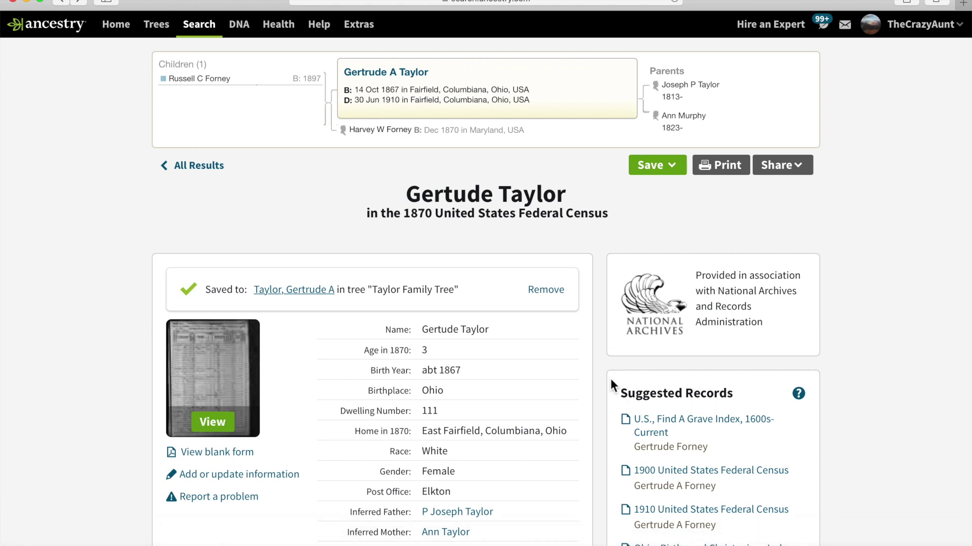
pyautogui.click(676, 484)
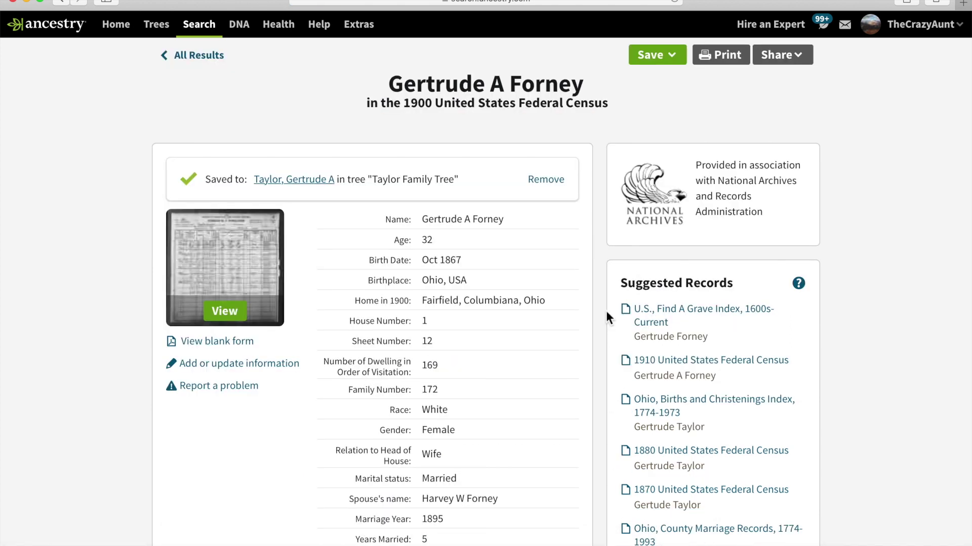
pyautogui.click(62, 2)
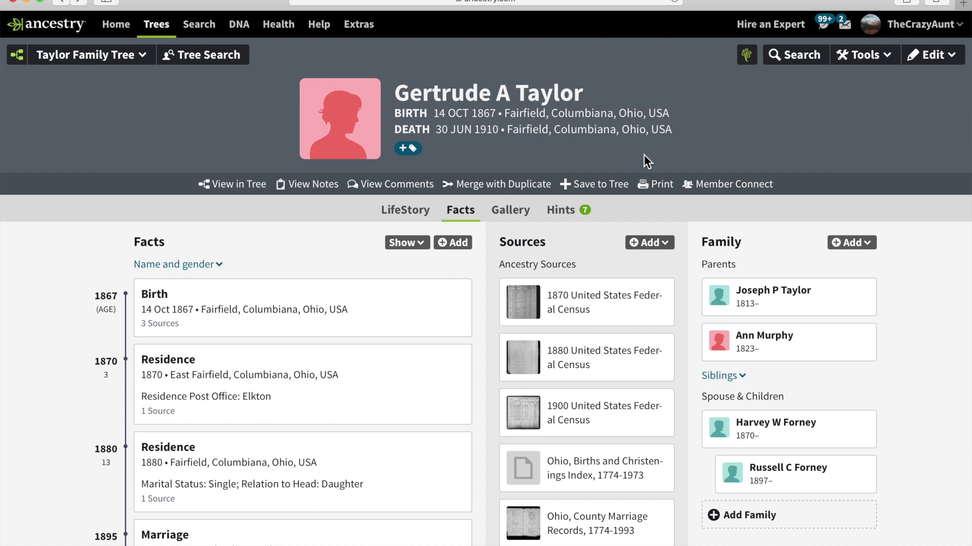
# Step: Search for records from the ancestor's profile and check which collections smart filtering excludes
pyautogui.click(801, 60)
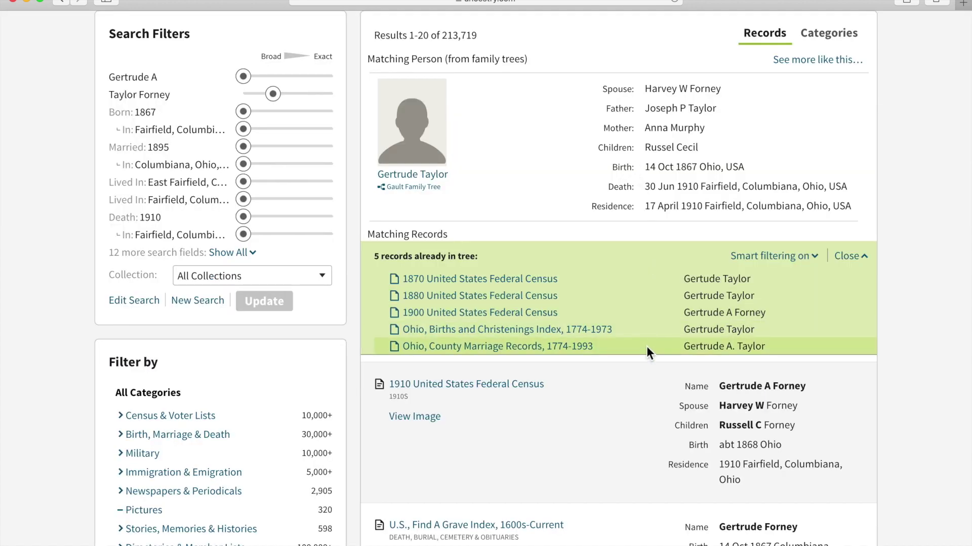
pyautogui.click(791, 255)
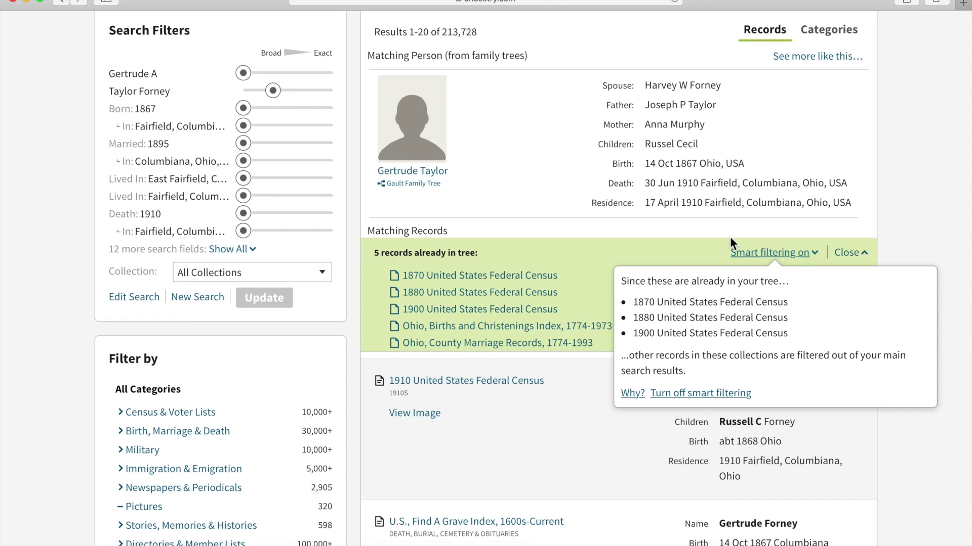
pyautogui.click(729, 236)
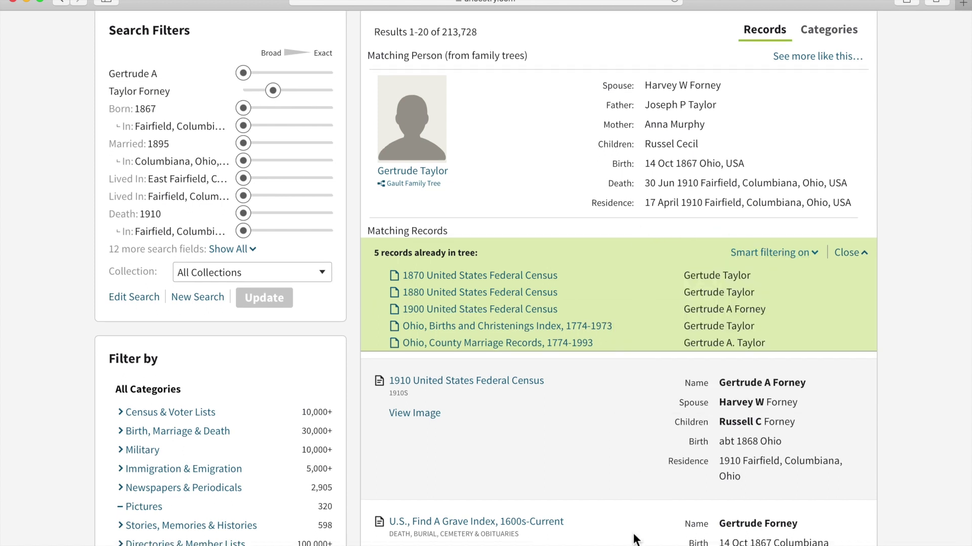
# Step: Browse the matching records below those already in the tree and open the search criteria for editing
pyautogui.scroll(-10, 636, 539)
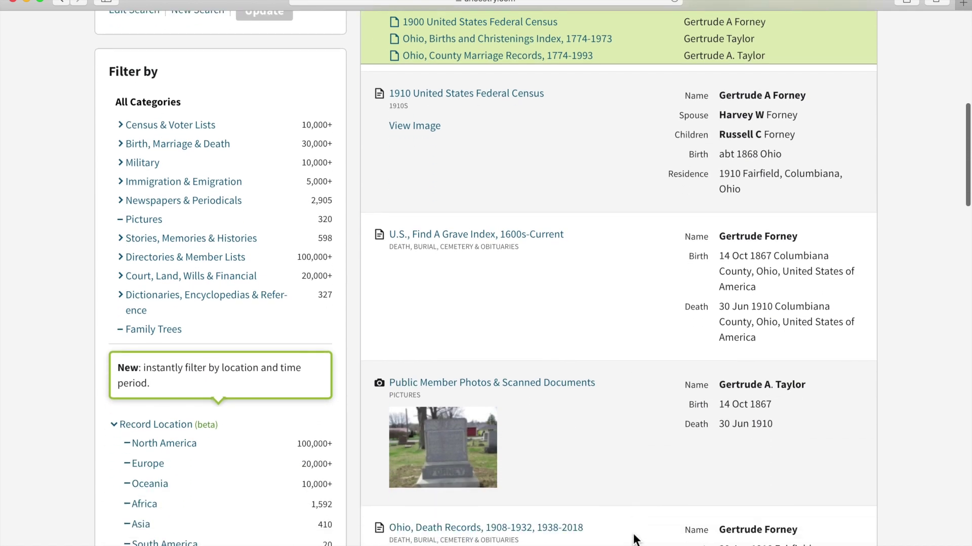
pyautogui.scroll(9, 636, 539)
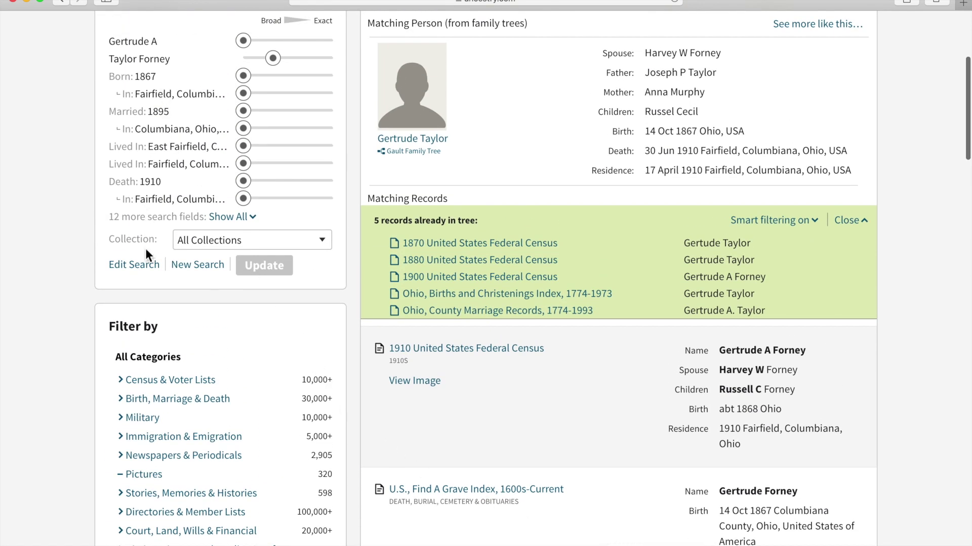
pyautogui.click(151, 273)
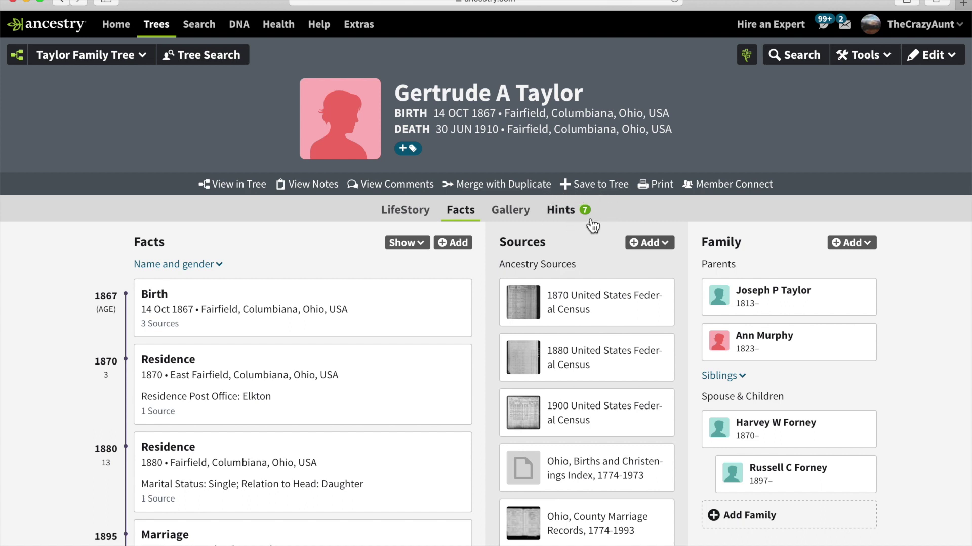
# Step: Open the ancestor's Ancestry Member Trees hint and compare the suggested trees with the entry in the Taylor Family Tree
pyautogui.click(565, 215)
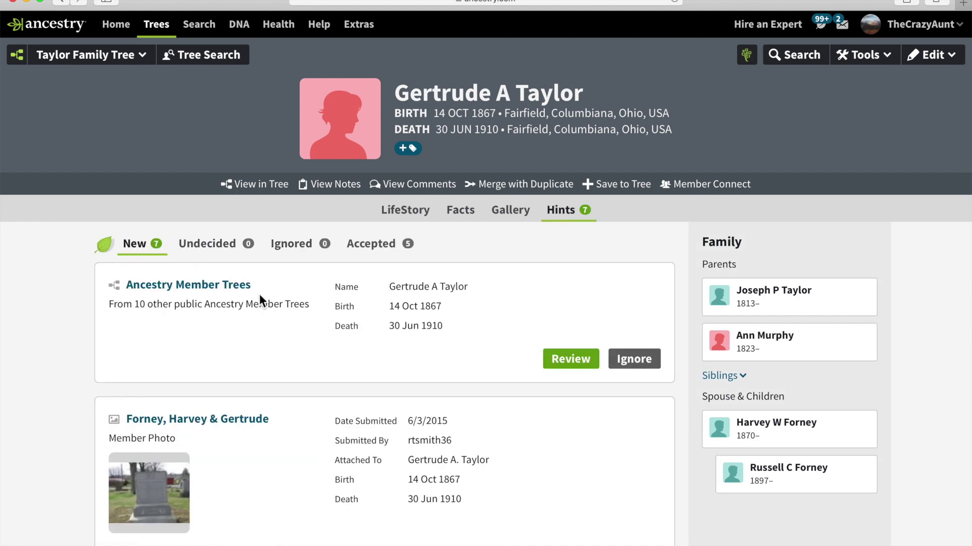
pyautogui.click(227, 285)
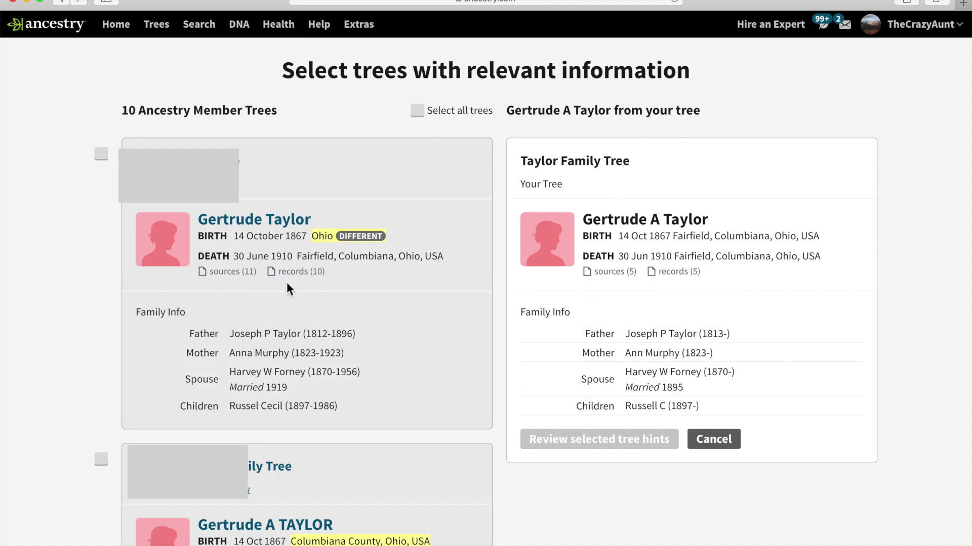
pyautogui.scroll(-10, 408, 374)
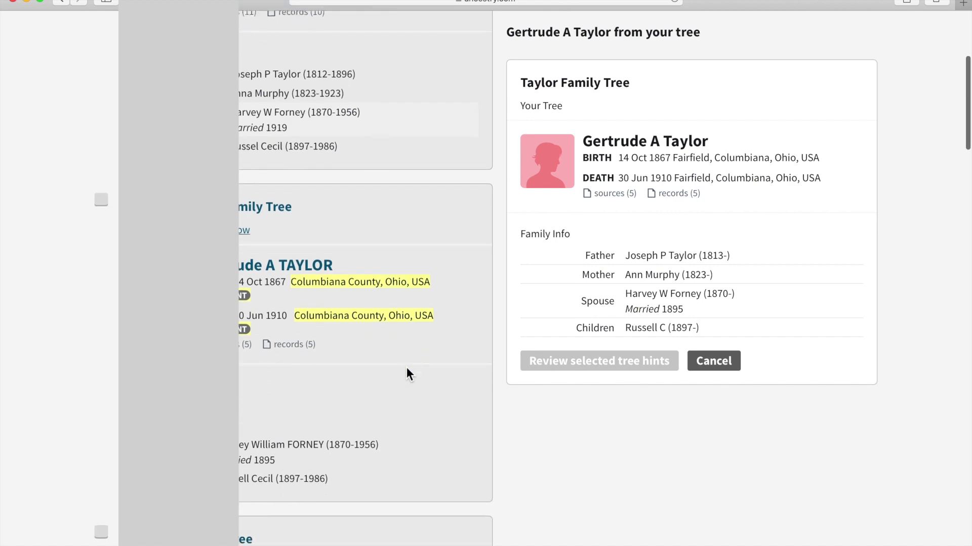
pyautogui.scroll(-10, 409, 375)
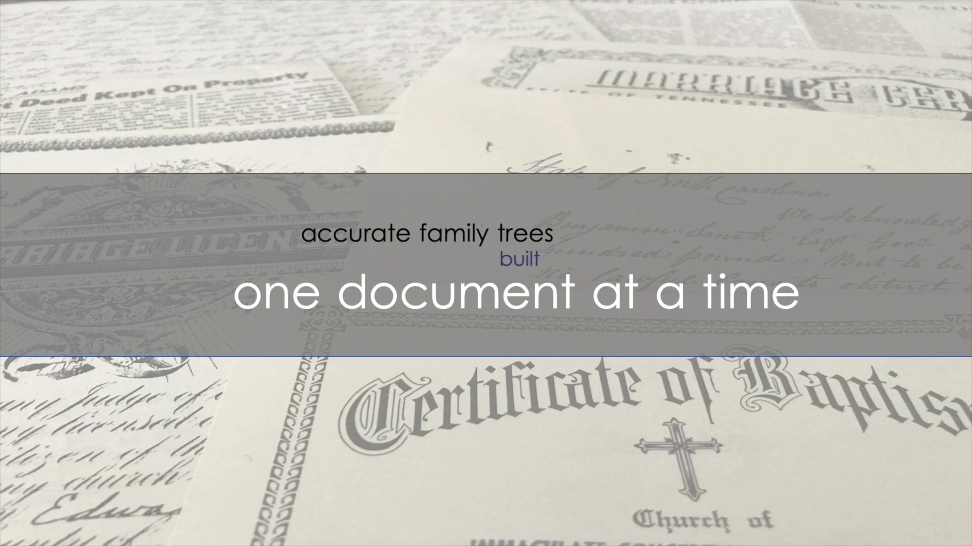
pyautogui.scroll(-5, 456, 460)
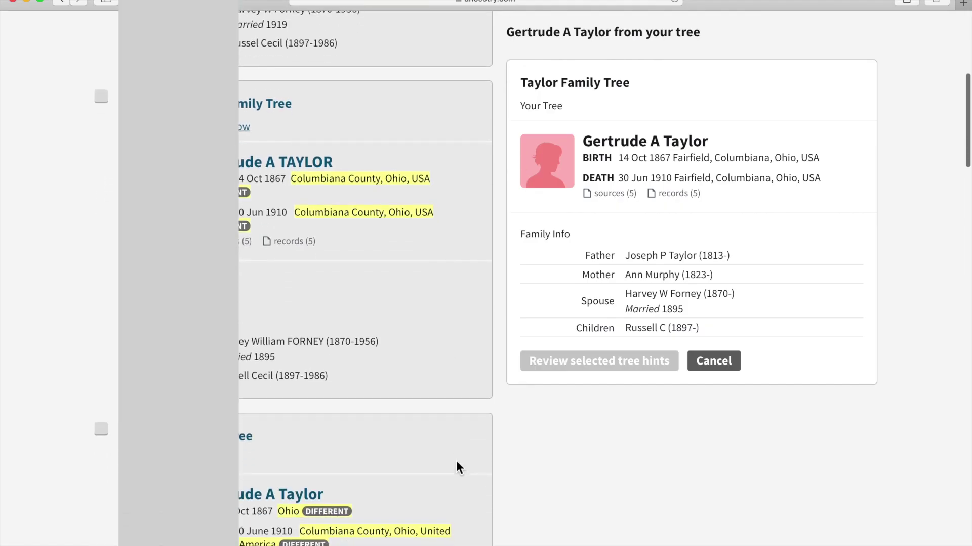
pyautogui.scroll(-5, 457, 460)
pyautogui.scroll(-4, 457, 460)
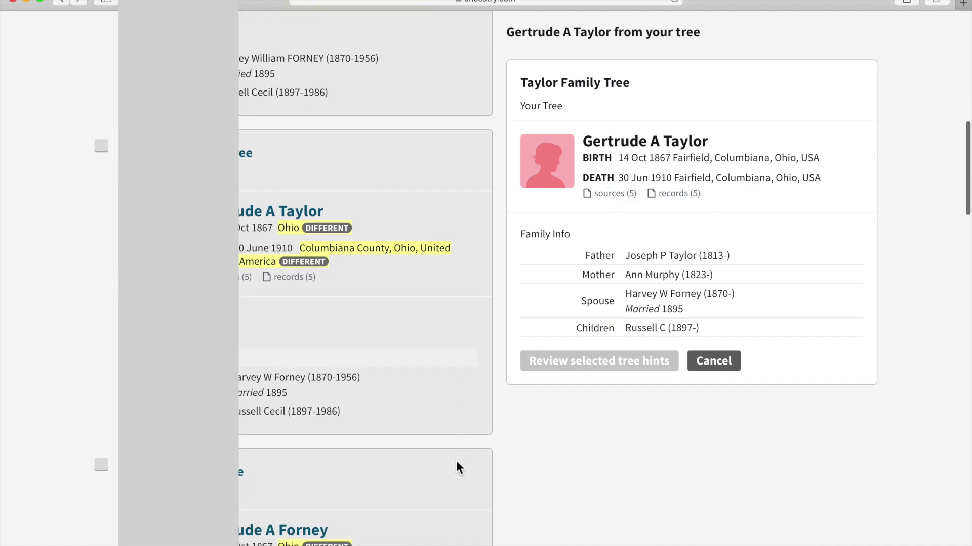
pyautogui.scroll(10, 457, 463)
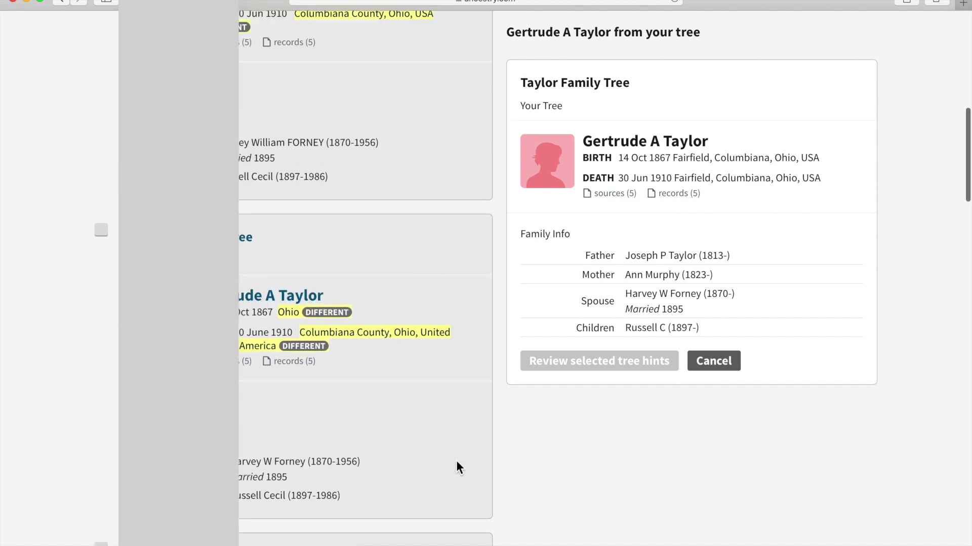
pyautogui.scroll(7, 457, 461)
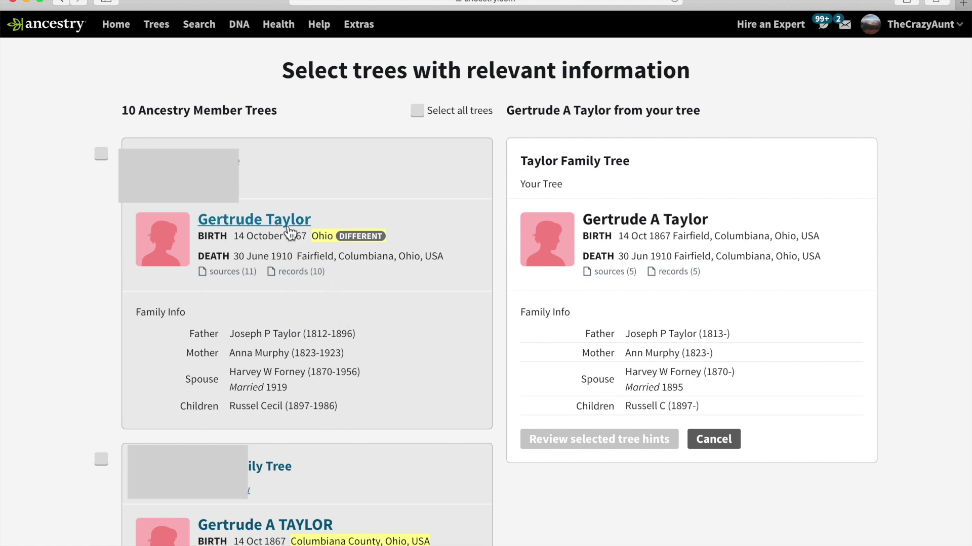
# Step: Open the ancestor's profile in the first suggested member tree and view the Ohio, Death Records image in its gallery
pyautogui.click(268, 219)
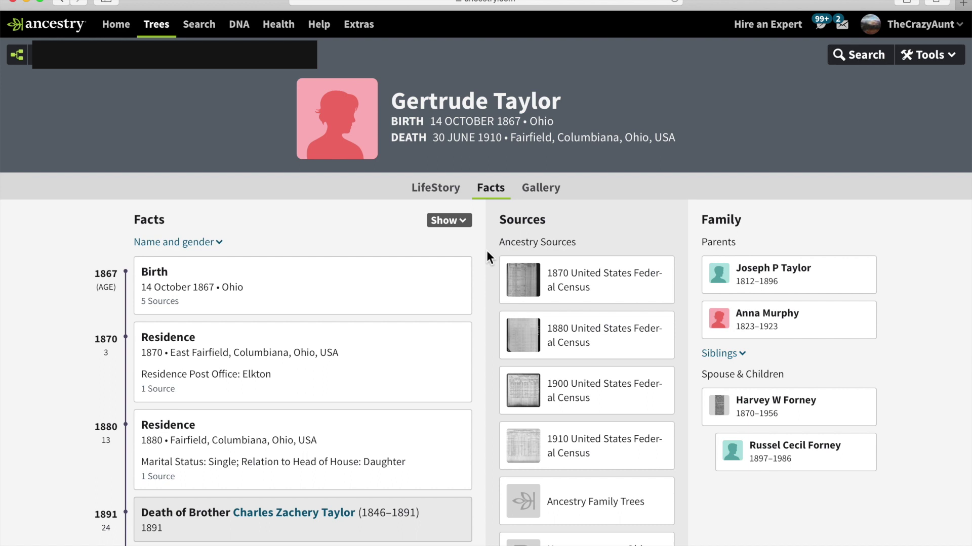
pyautogui.click(550, 188)
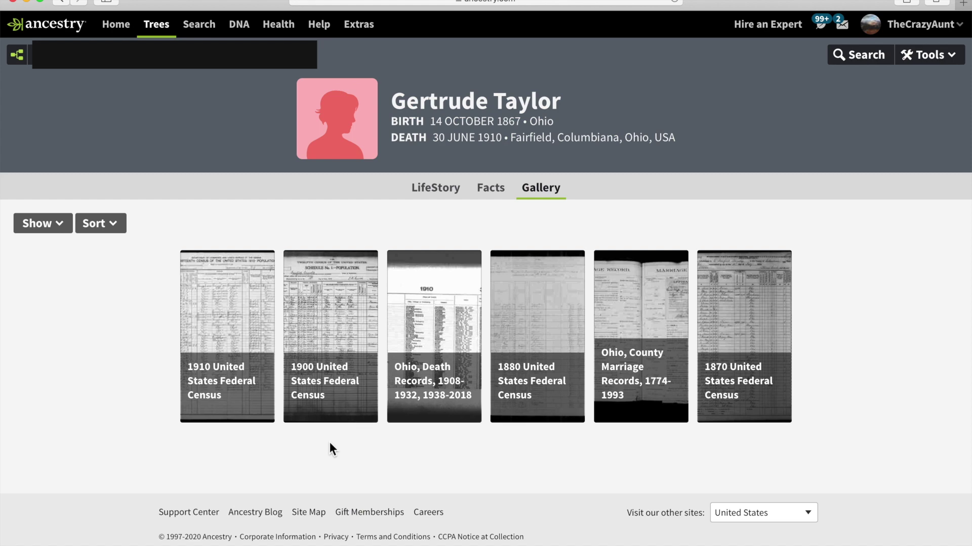
pyautogui.click(433, 384)
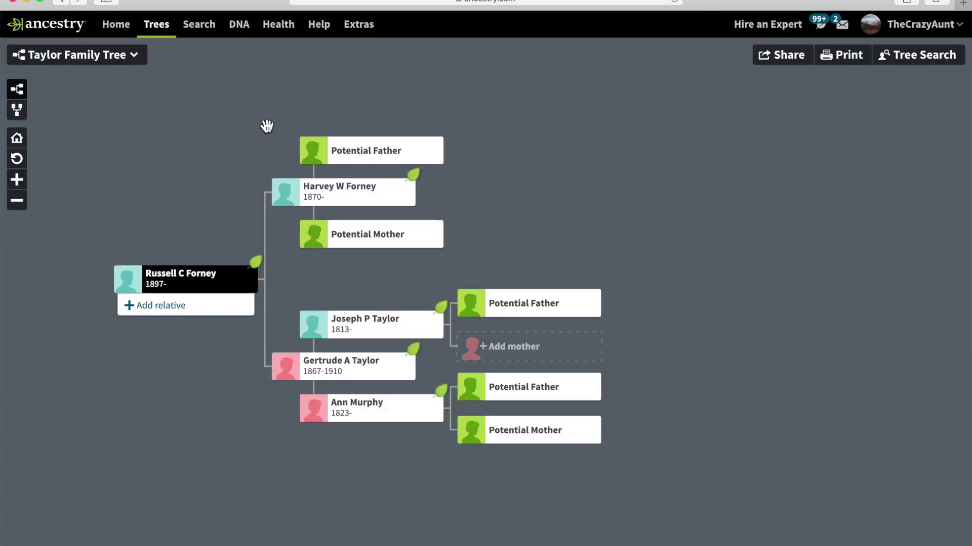
# Step: Start a new search across all collections and enter the ancestor's first name
pyautogui.click(202, 29)
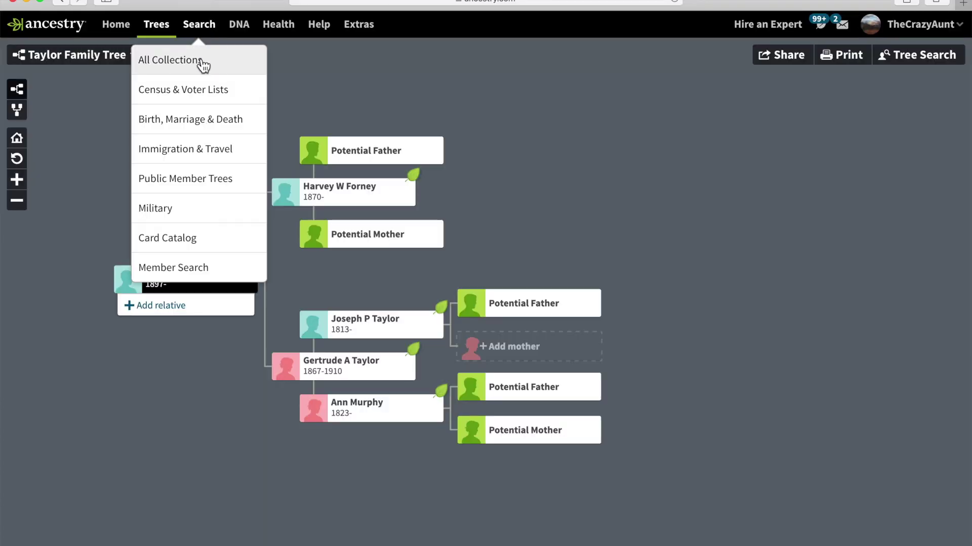
pyautogui.click(199, 58)
pyautogui.click(219, 140)
pyautogui.write('Gertrude')
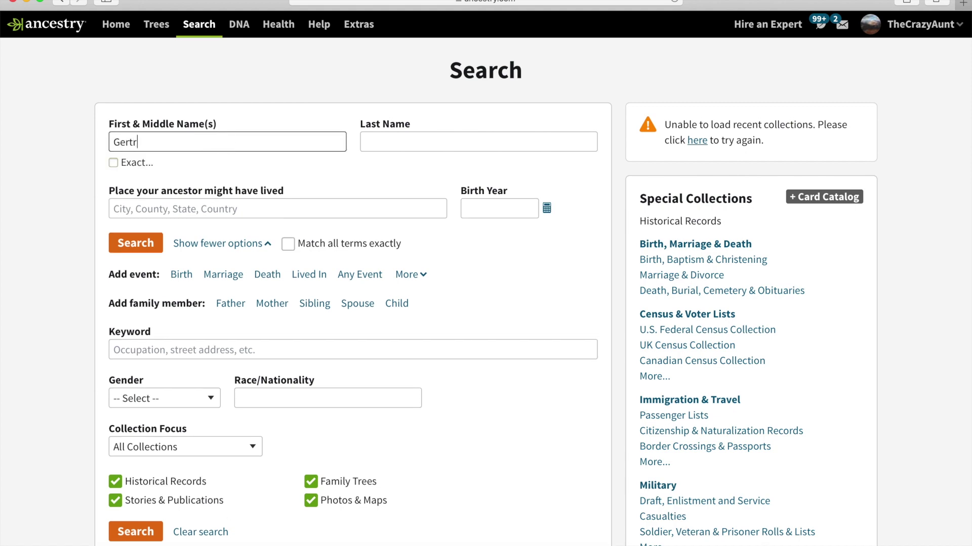